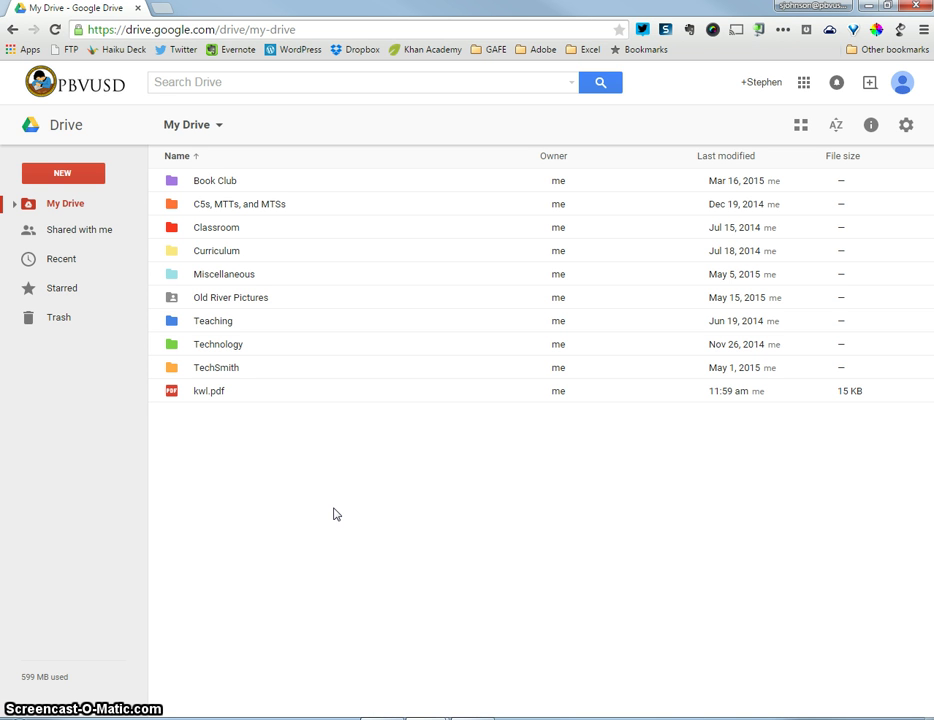
Preview kwl.pdf to review the blank KWL chart, close the preview and clear the file selection
{"action": "left_click", "coordinate": [338, 514]}
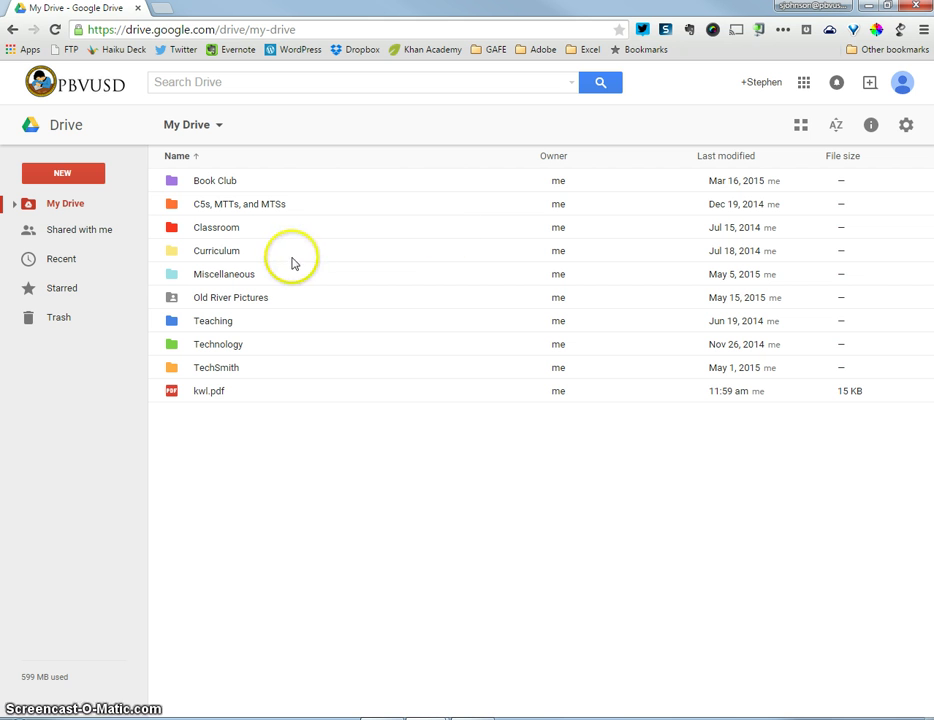
{"action": "double_click", "coordinate": [211, 399]}
{"action": "scroll", "coordinate": [486, 298], "scroll_direction": "down", "scroll_amount": 3}
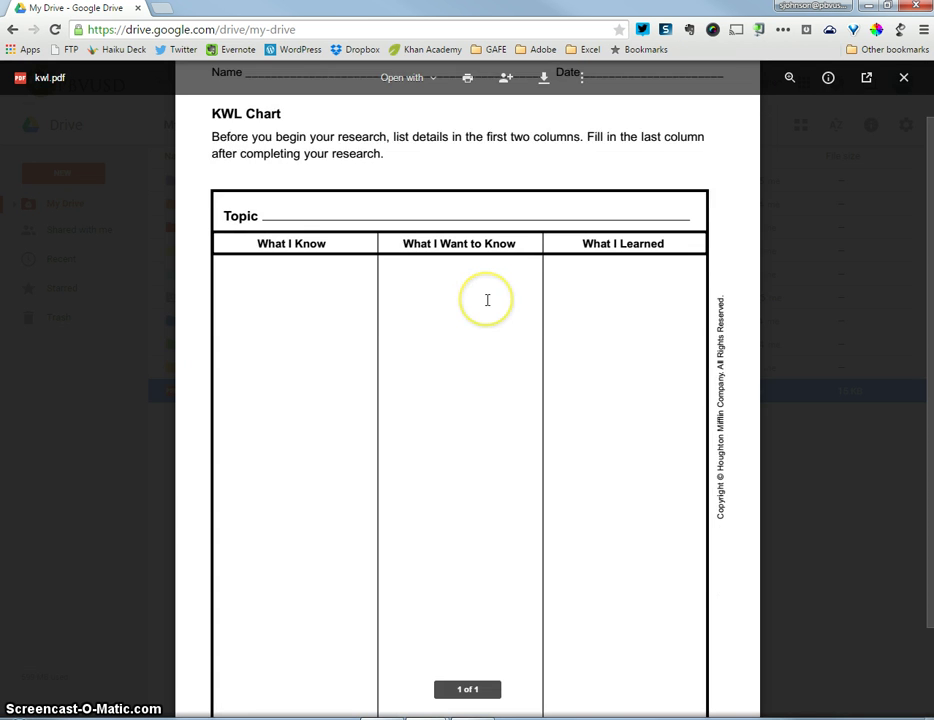
{"action": "scroll", "coordinate": [487, 300], "scroll_direction": "up", "scroll_amount": 3}
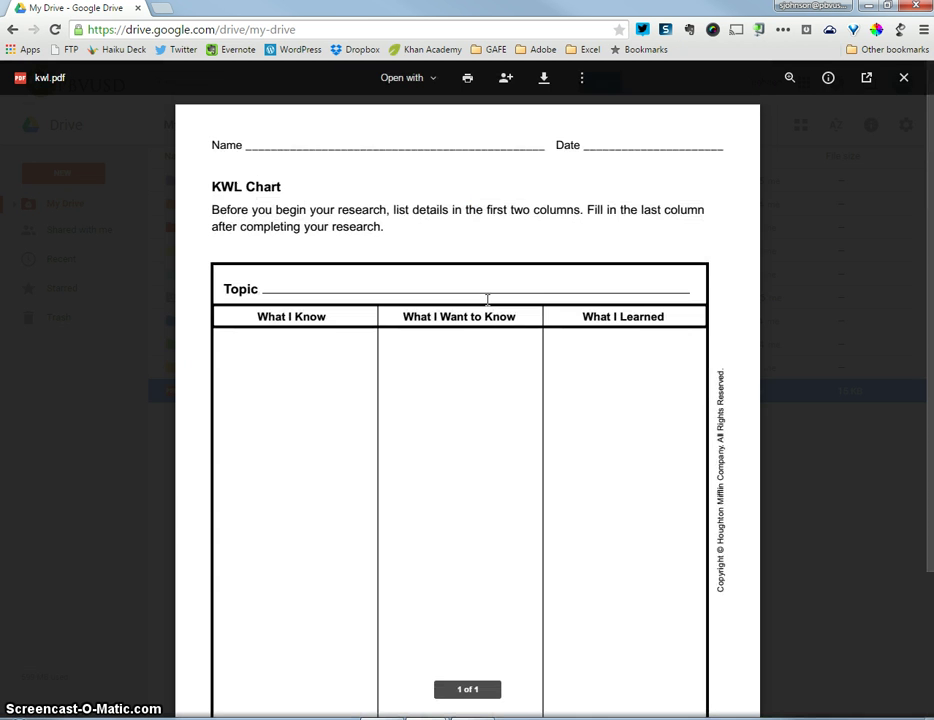
{"action": "left_click", "coordinate": [904, 78]}
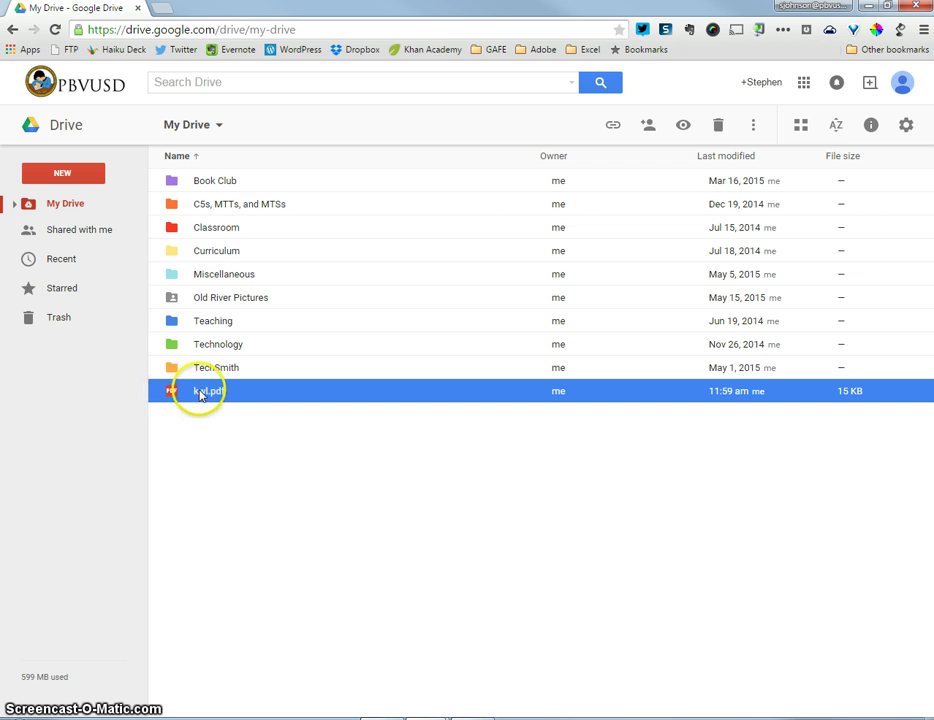
{"action": "left_click", "coordinate": [327, 567]}
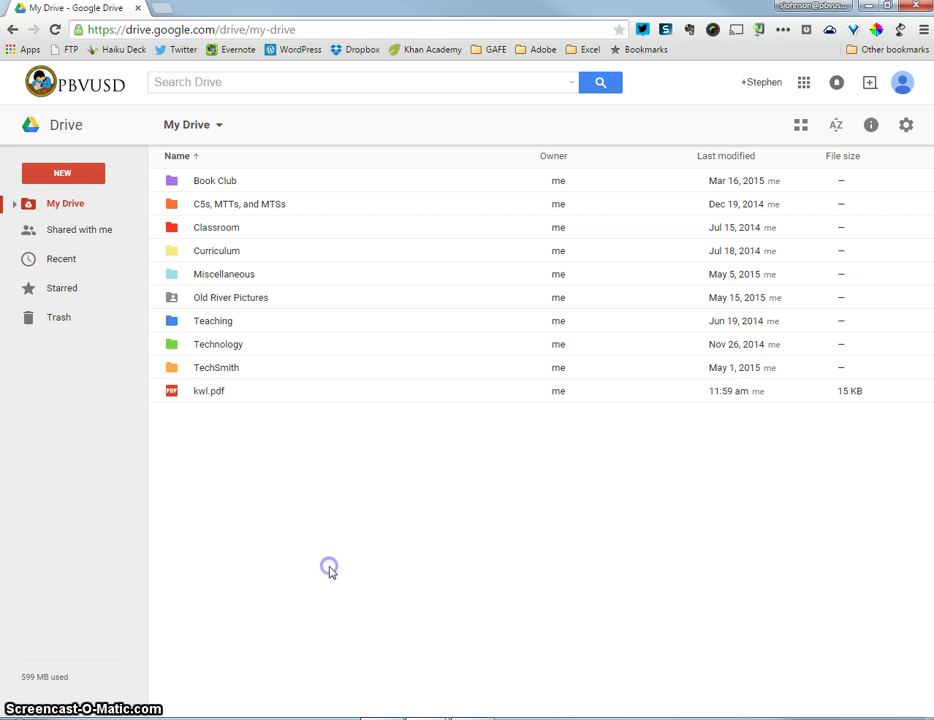
Open kwl.pdf from My Drive with Google Docs to convert it into an editable document
{"action": "left_click", "coordinate": [241, 395]}
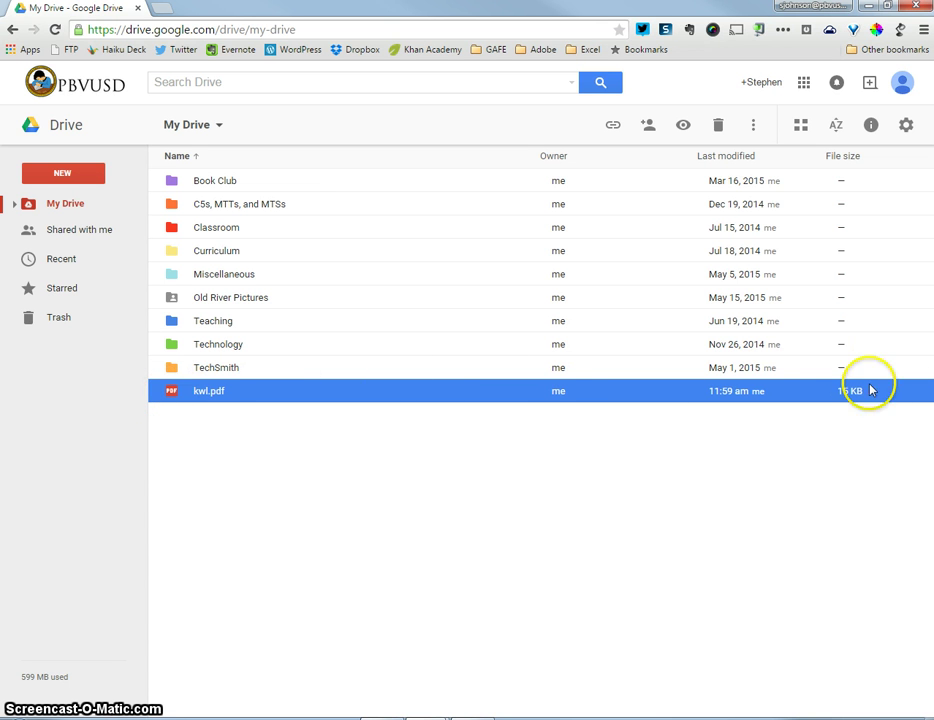
{"action": "left_click", "coordinate": [755, 127]}
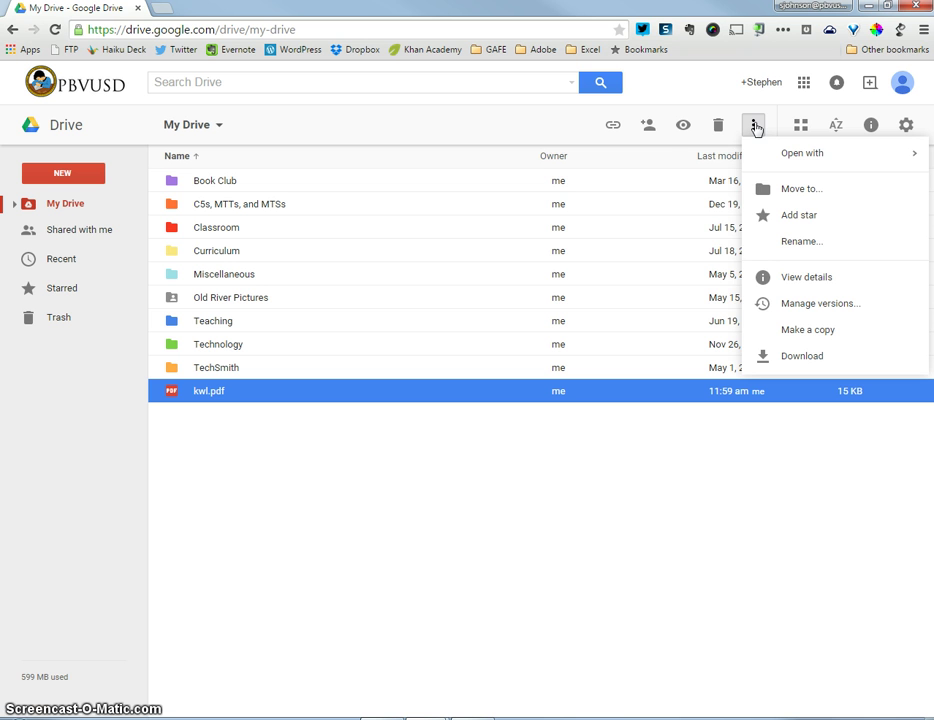
{"action": "left_click", "coordinate": [785, 158]}
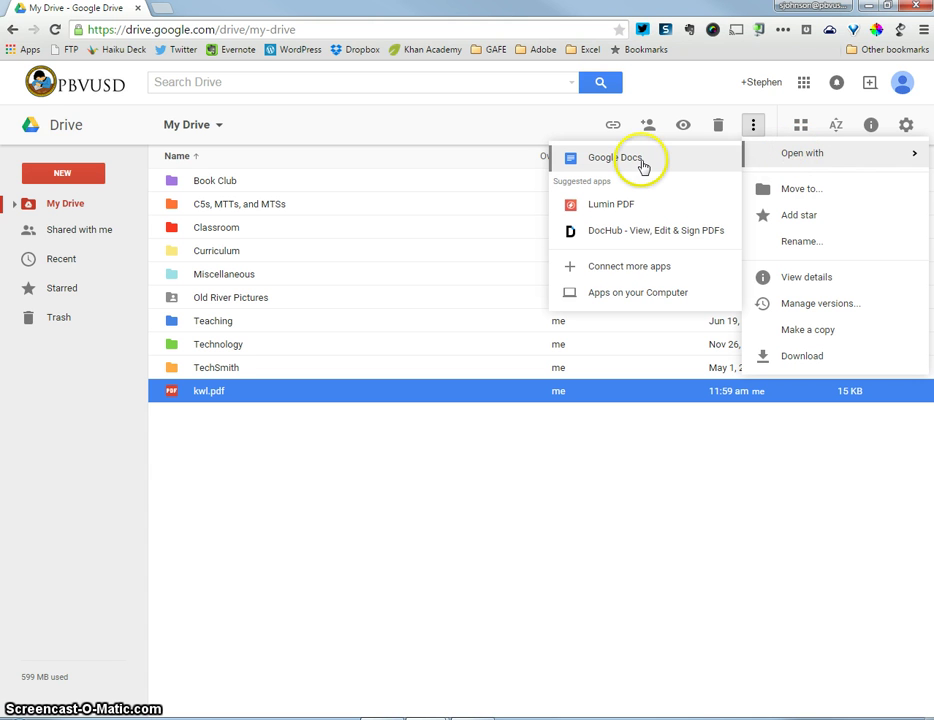
{"action": "left_click", "coordinate": [617, 160]}
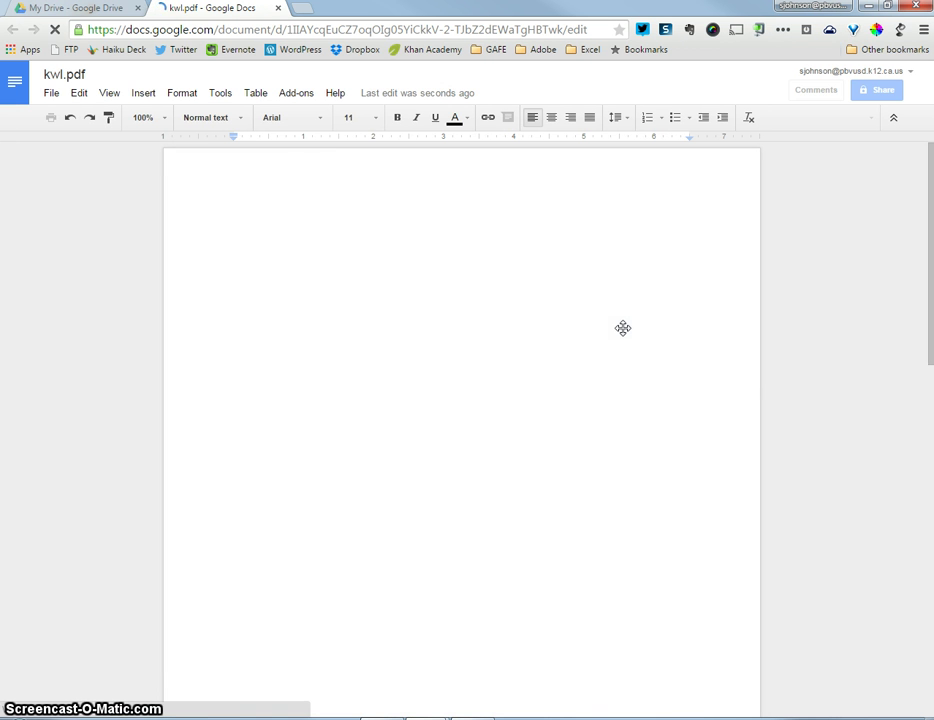
{"action": "left_click", "coordinate": [740, 436]}
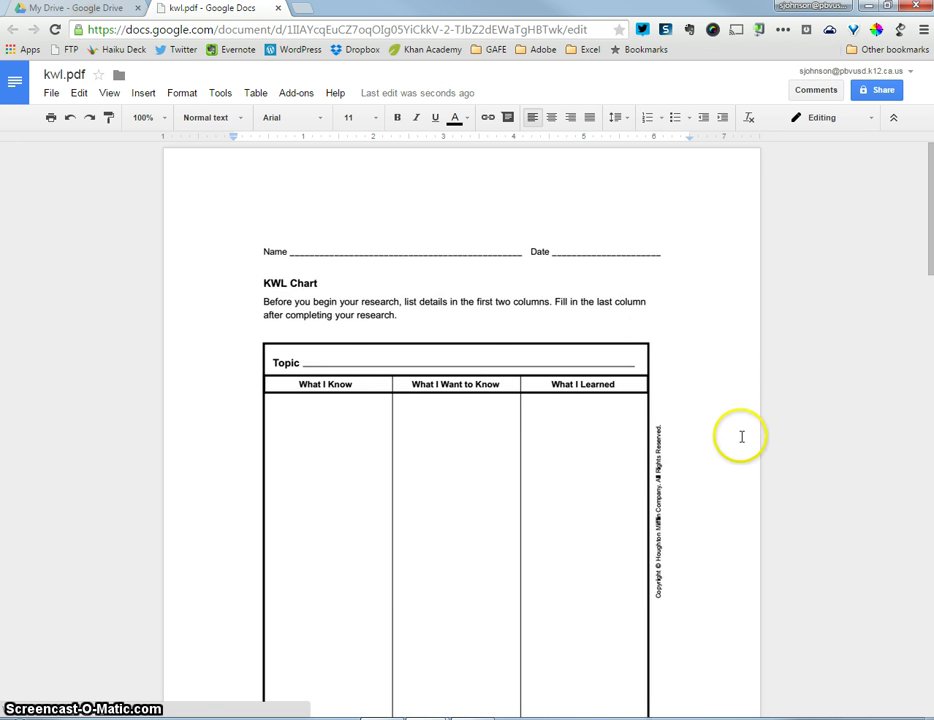
Examine the converted document's chart image and the extracted text below it, and select the chart image
{"action": "scroll", "coordinate": [740, 436], "scroll_direction": "down", "scroll_amount": 3}
{"action": "scroll", "coordinate": [740, 436], "scroll_direction": "down", "scroll_amount": 5}
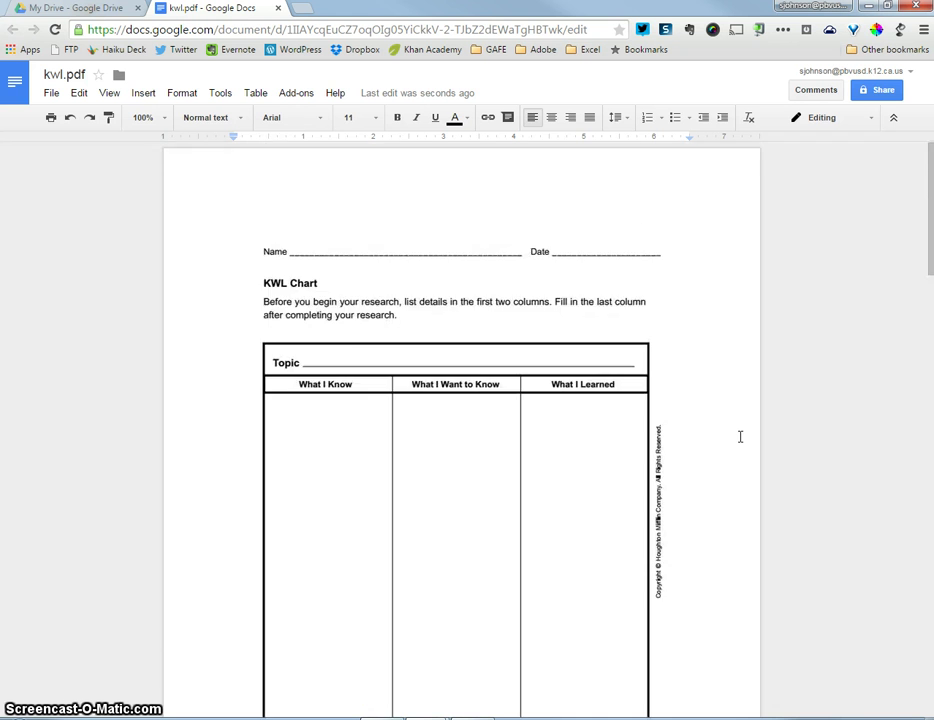
{"action": "left_click", "coordinate": [551, 397]}
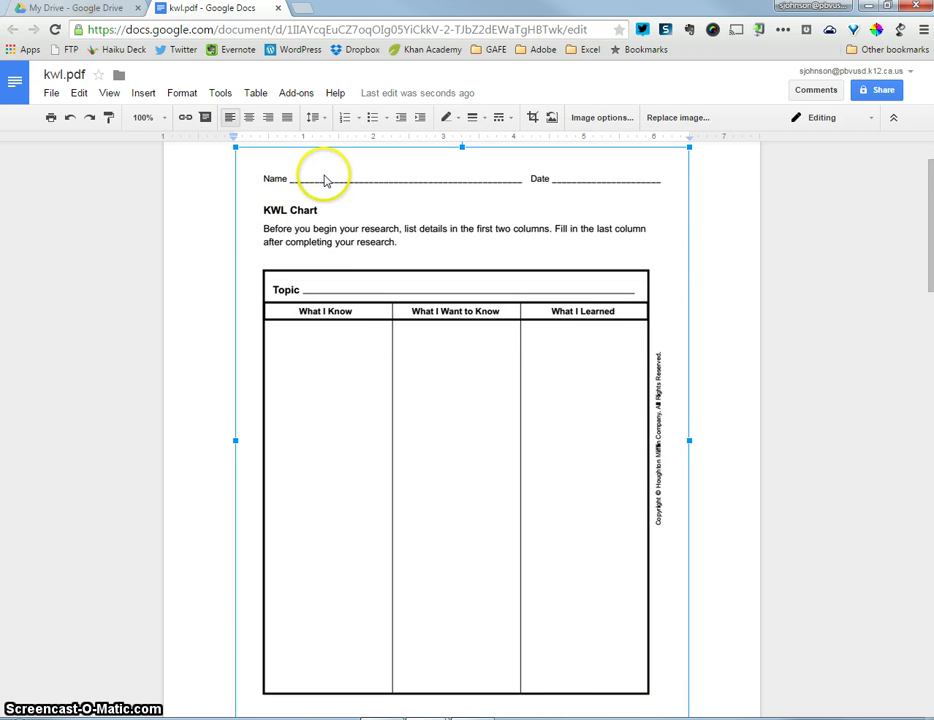
{"action": "scroll", "coordinate": [761, 375], "scroll_direction": "down", "scroll_amount": 7}
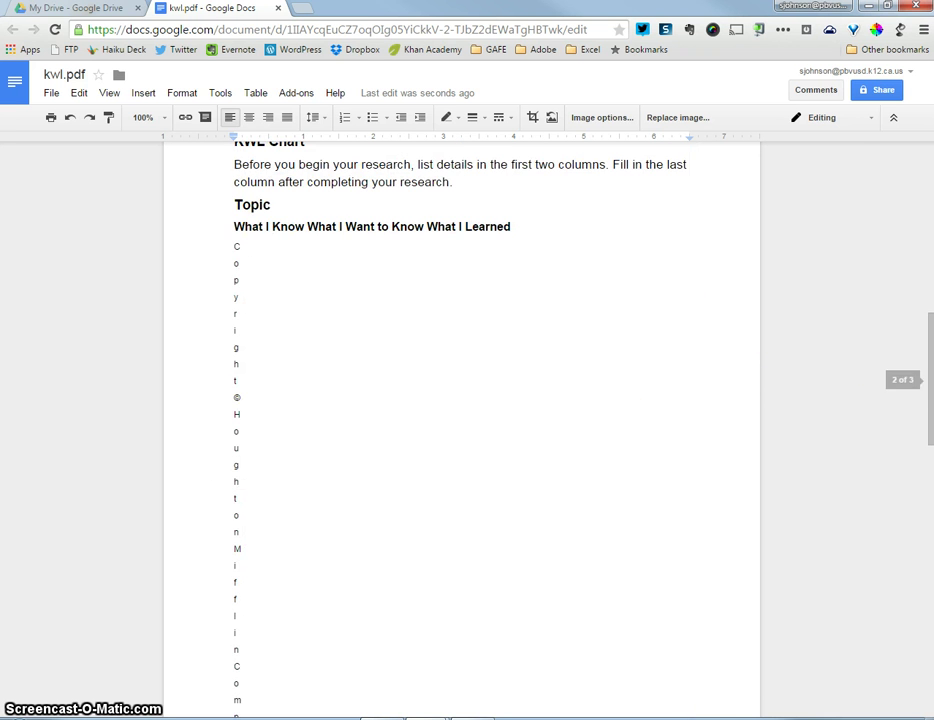
{"action": "scroll", "coordinate": [441, 570], "scroll_direction": "up", "scroll_amount": 4}
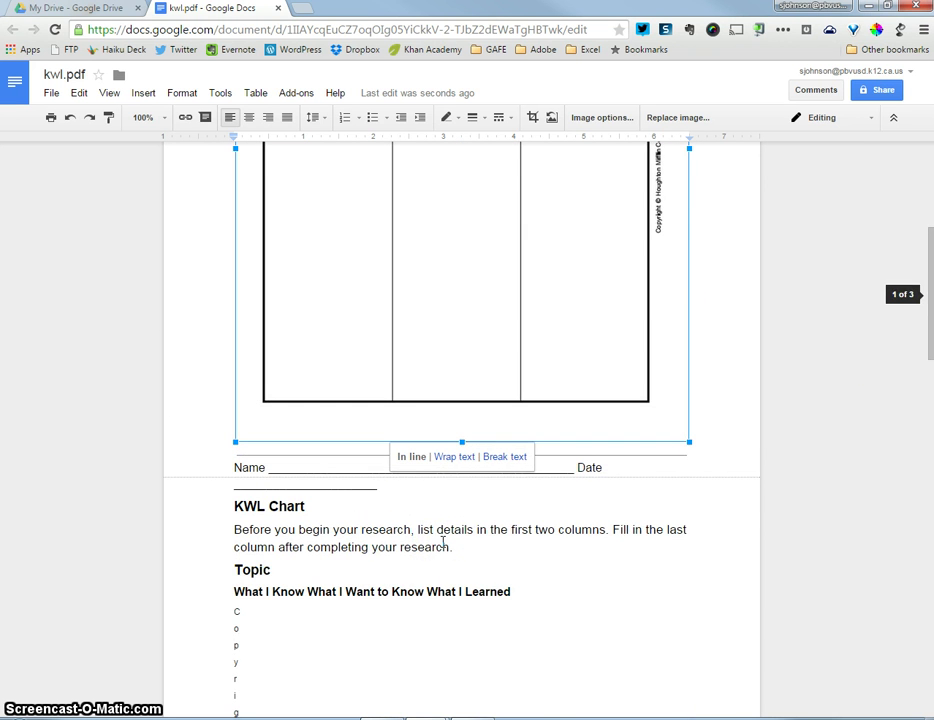
{"action": "scroll", "coordinate": [443, 541], "scroll_direction": "up", "scroll_amount": 3}
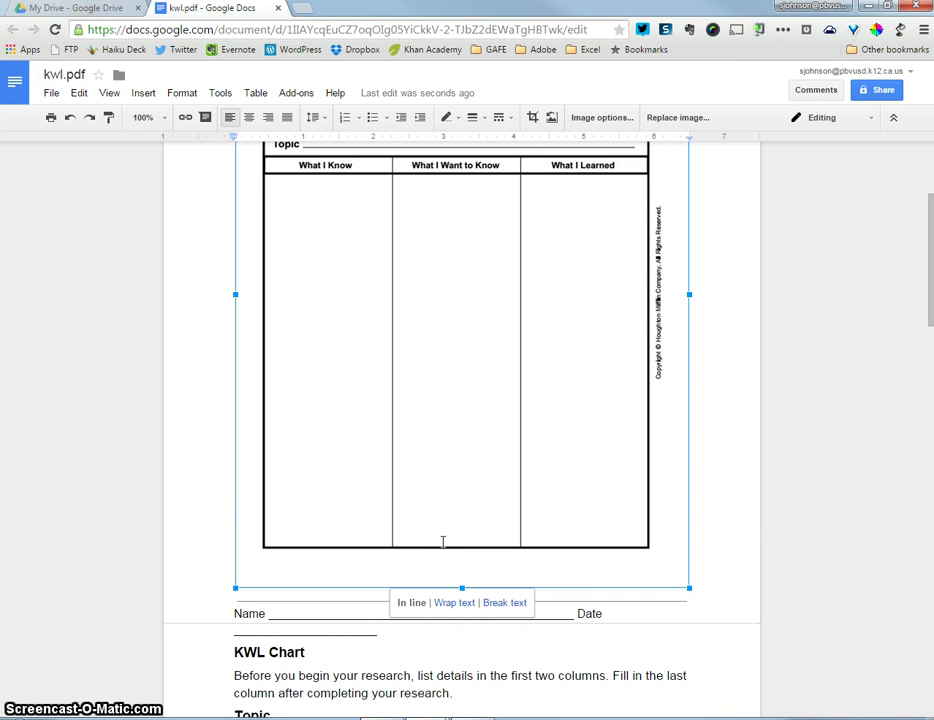
{"action": "scroll", "coordinate": [758, 530], "scroll_direction": "up", "scroll_amount": 4}
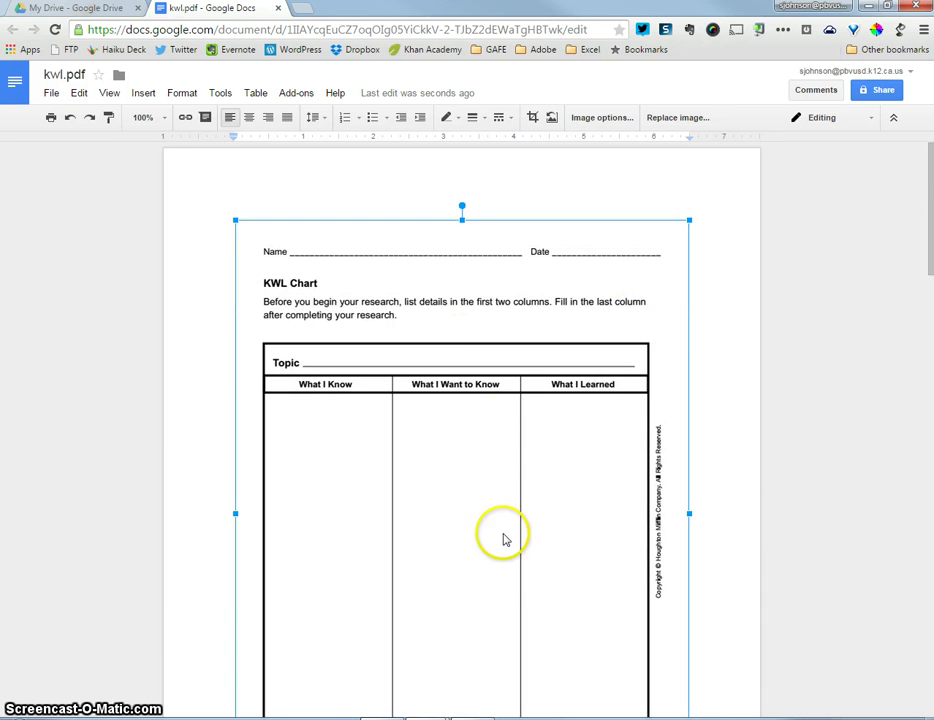
{"action": "scroll", "coordinate": [731, 478], "scroll_direction": "down", "scroll_amount": 1}
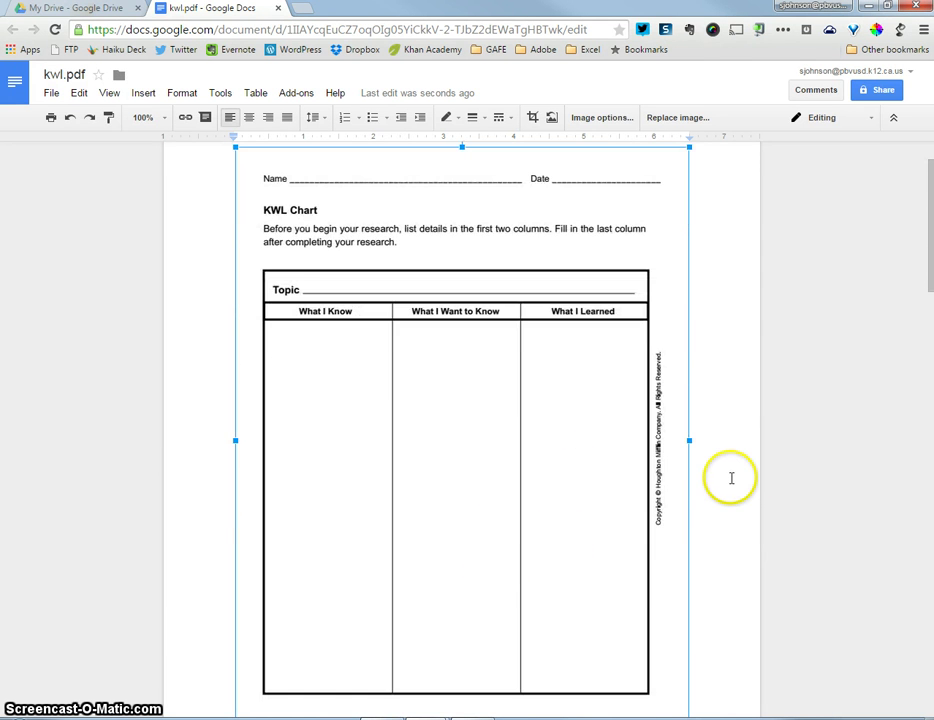
{"action": "left_click", "coordinate": [567, 481]}
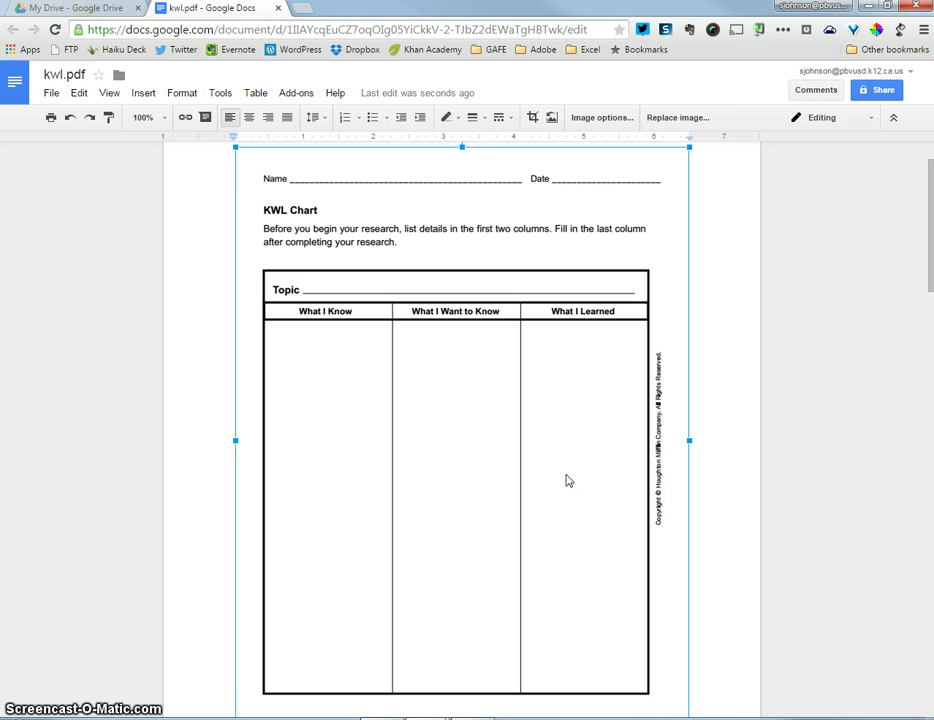
{"action": "left_click", "coordinate": [348, 375]}
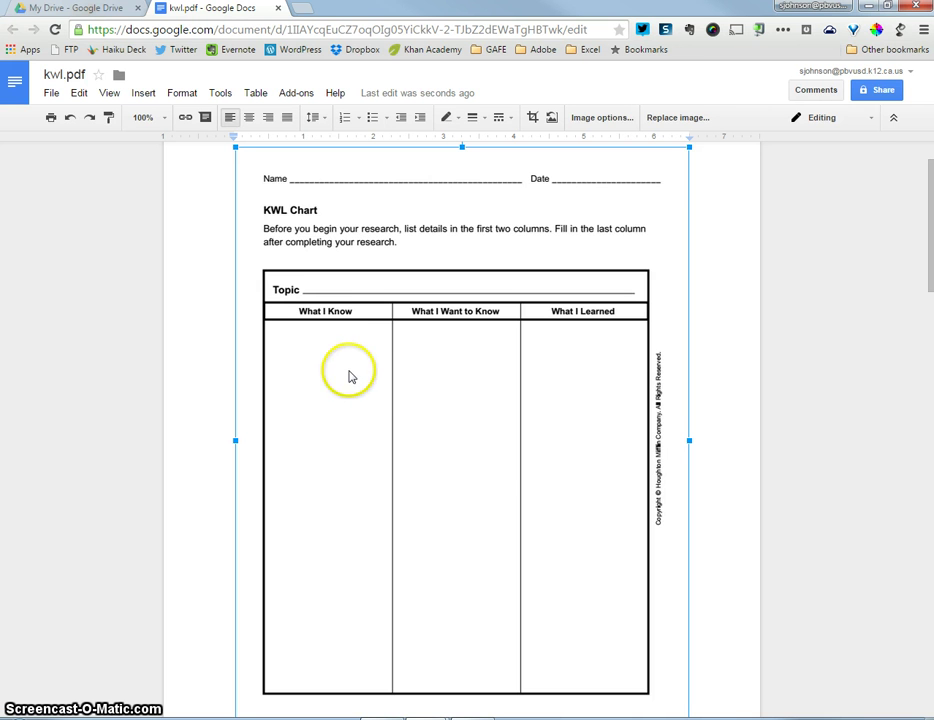
{"action": "left_click", "coordinate": [272, 338]}
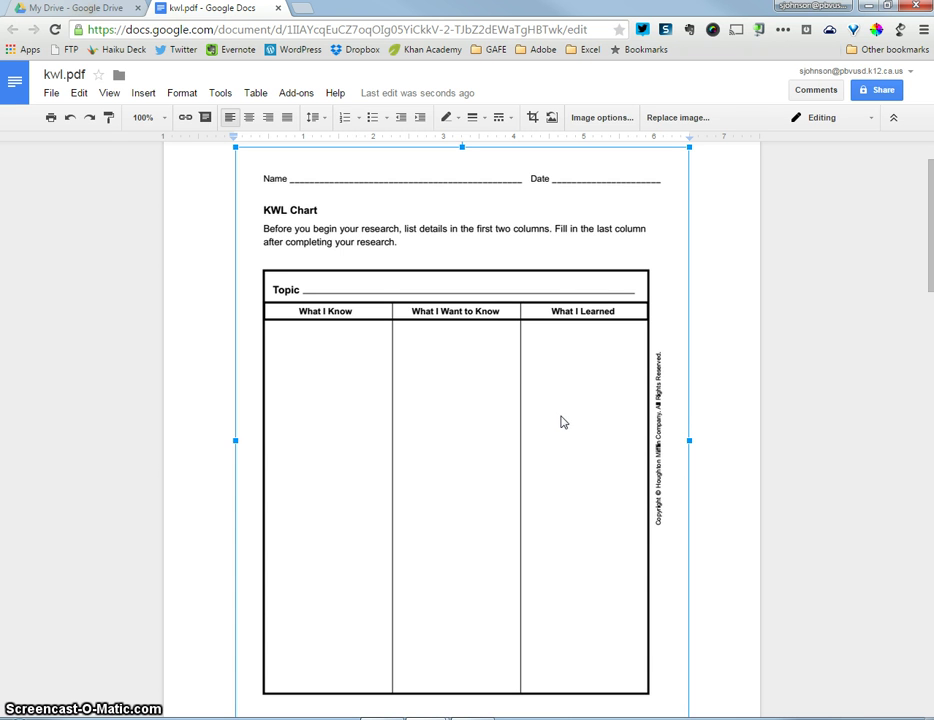
{"action": "left_click", "coordinate": [734, 388]}
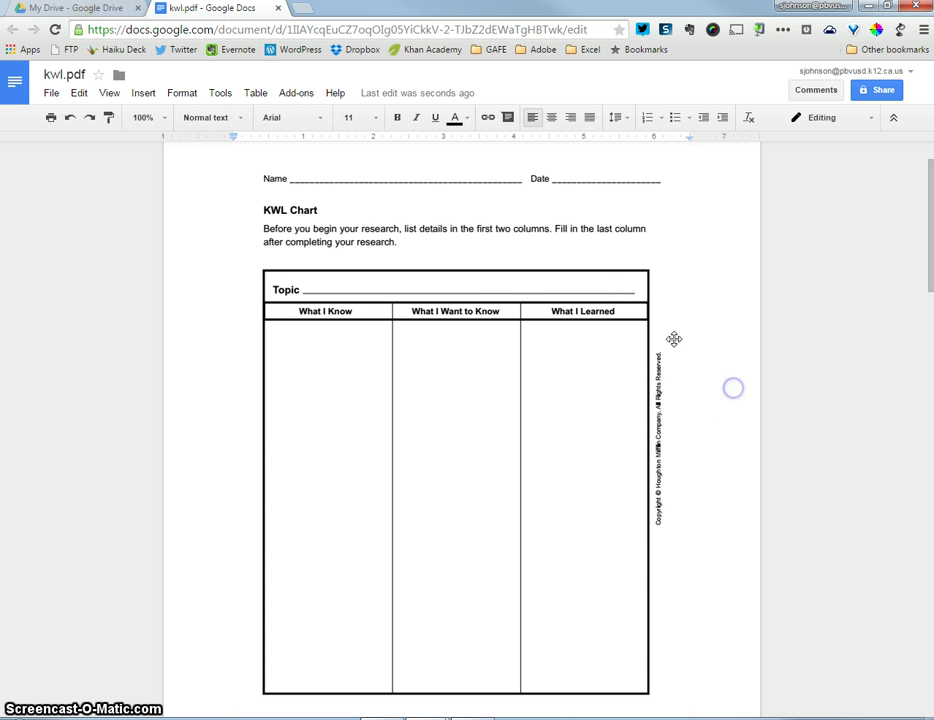
{"action": "left_click", "coordinate": [521, 330]}
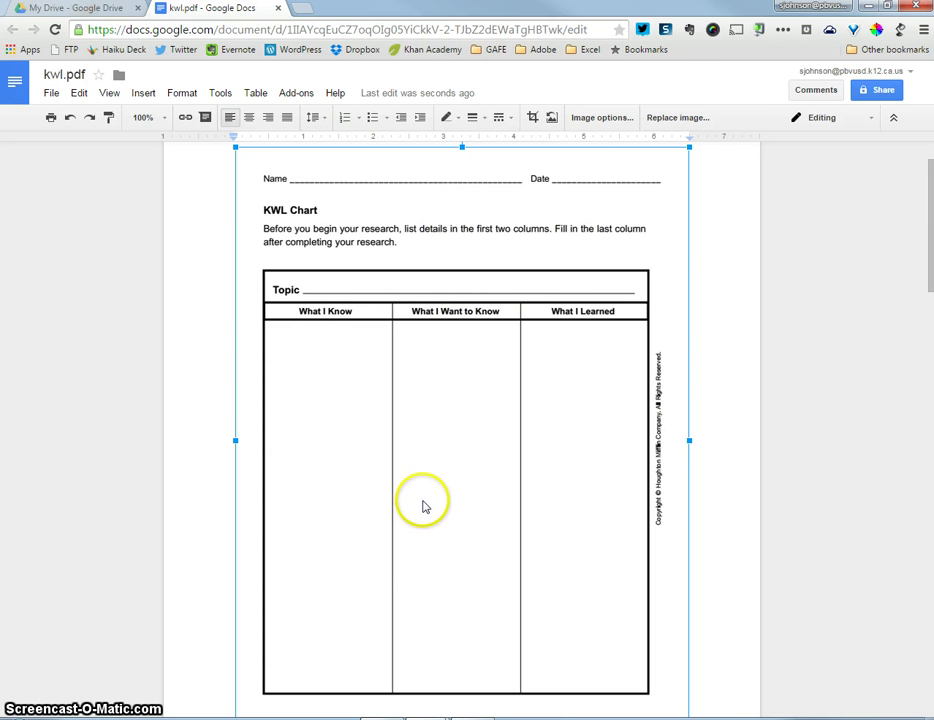
Create a new Google Drawings file from My Drive and name it "KWL Chart"
{"action": "left_click", "coordinate": [116, 10]}
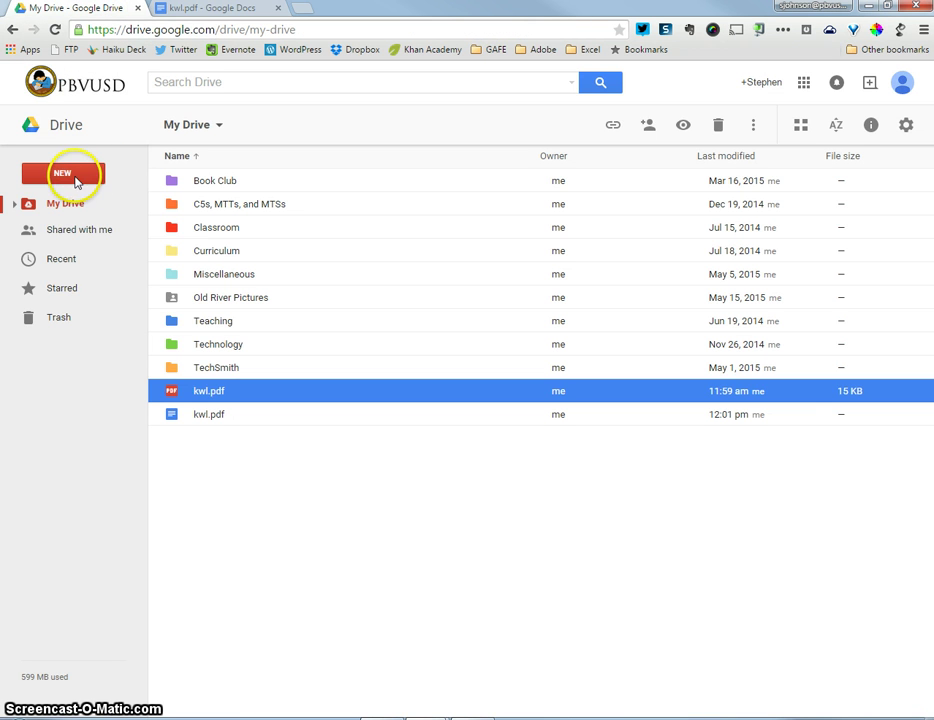
{"action": "left_click", "coordinate": [74, 177]}
{"action": "left_click", "coordinate": [115, 378]}
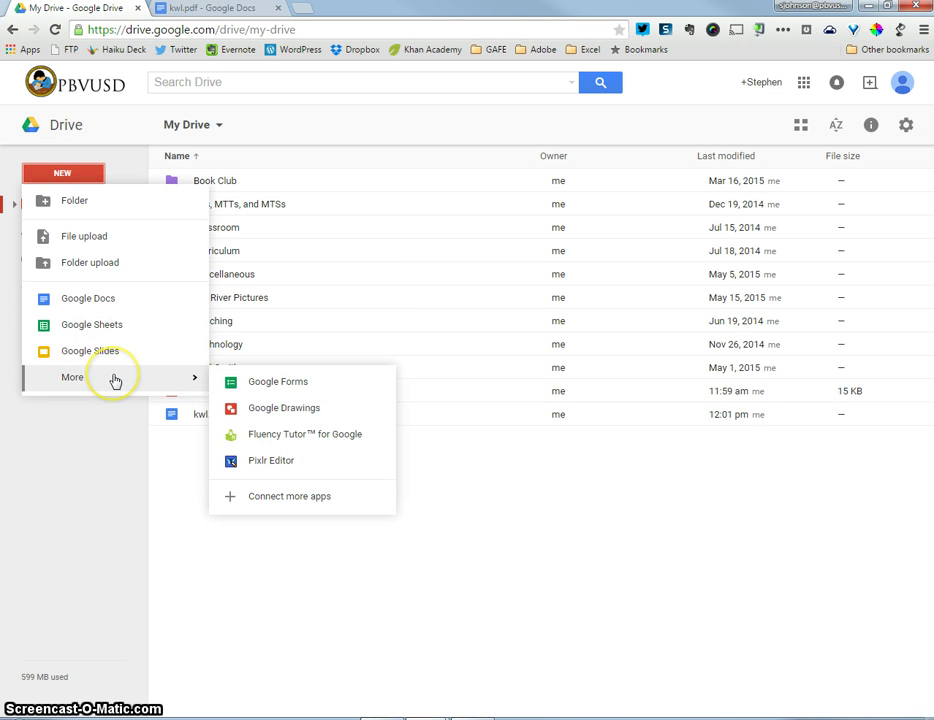
{"action": "left_click", "coordinate": [282, 418]}
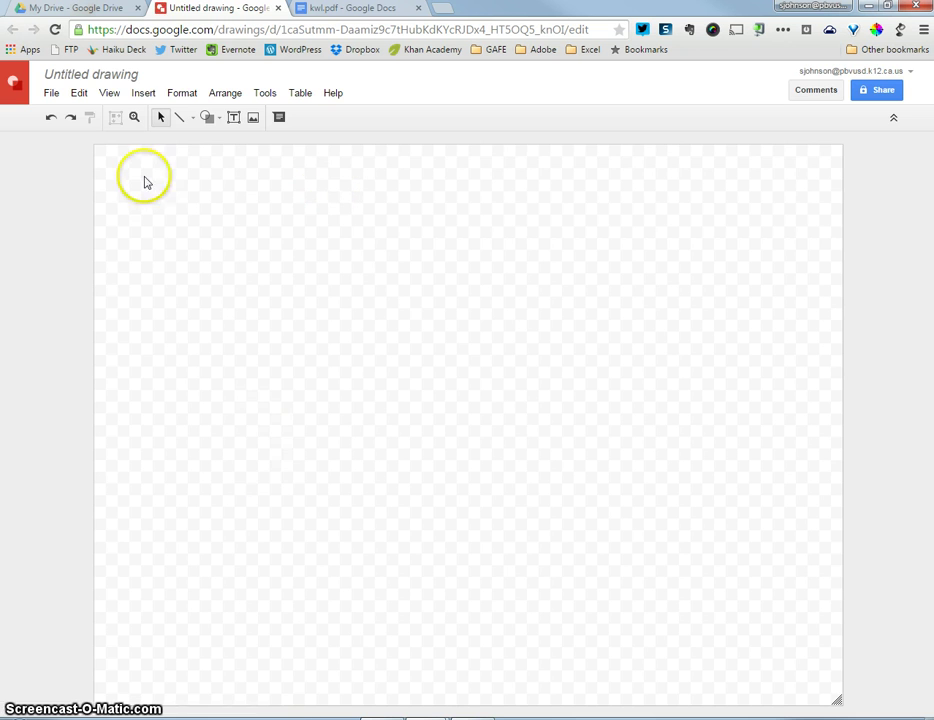
{"action": "left_click", "coordinate": [98, 76]}
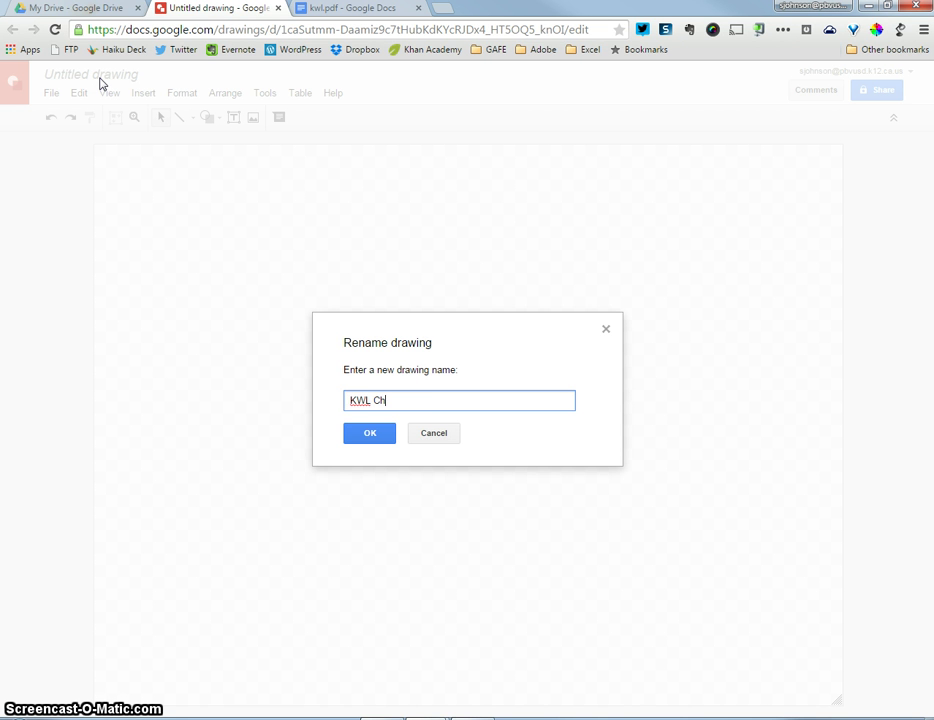
{"action": "left_click", "coordinate": [369, 432]}
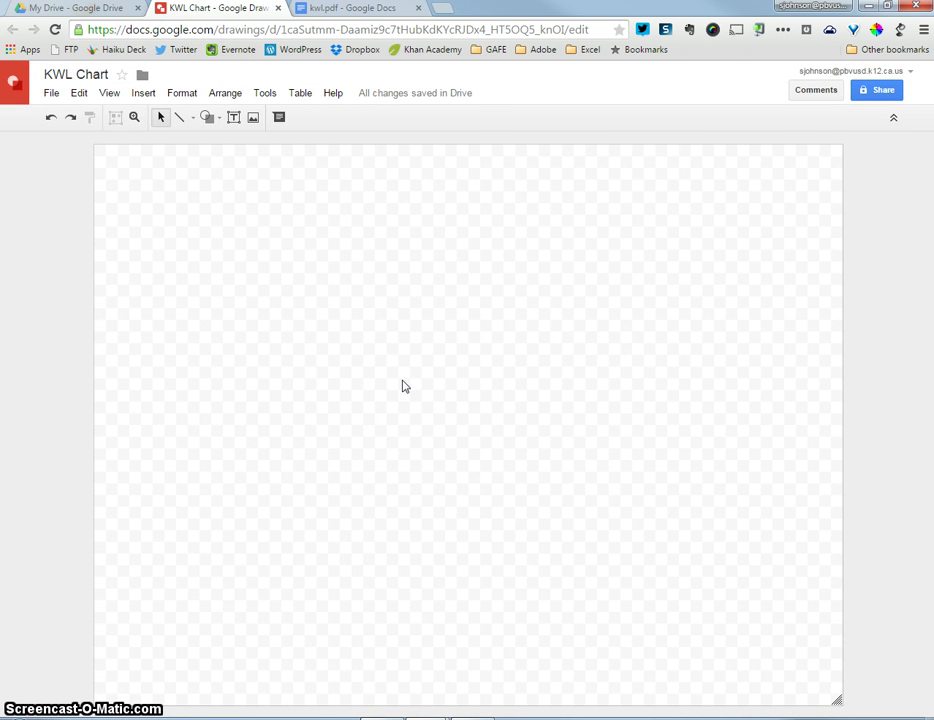
Copy the chart image from the converted kwl.pdf document and paste it into the KWL Chart drawing
{"action": "left_click", "coordinate": [331, 12]}
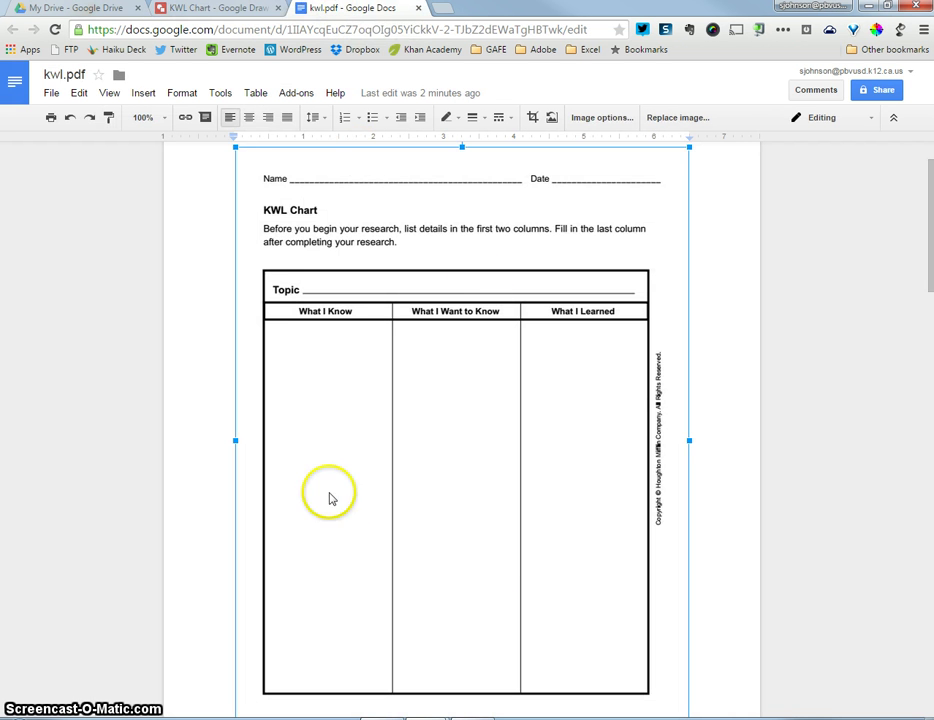
{"action": "left_click", "coordinate": [228, 10]}
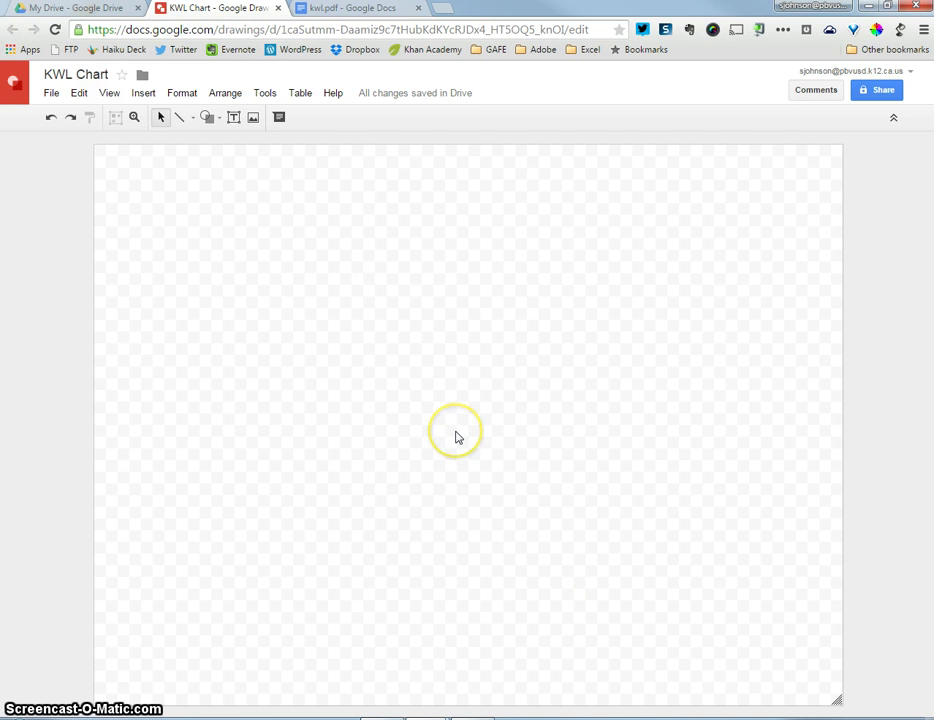
{"action": "key", "text": "ctrl+v"}
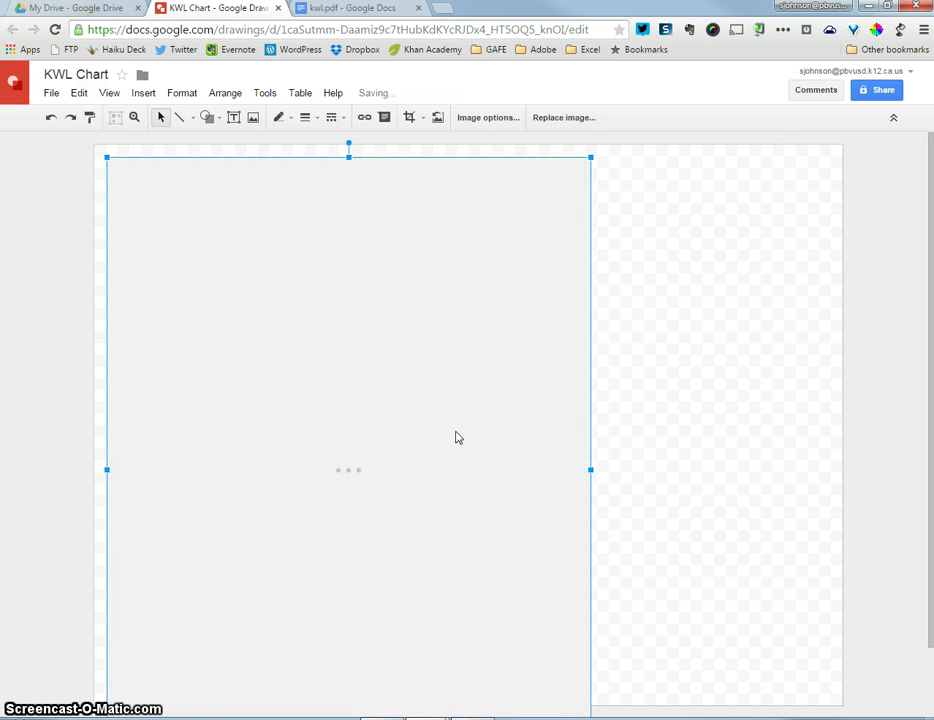
{"action": "left_click", "coordinate": [363, 367]}
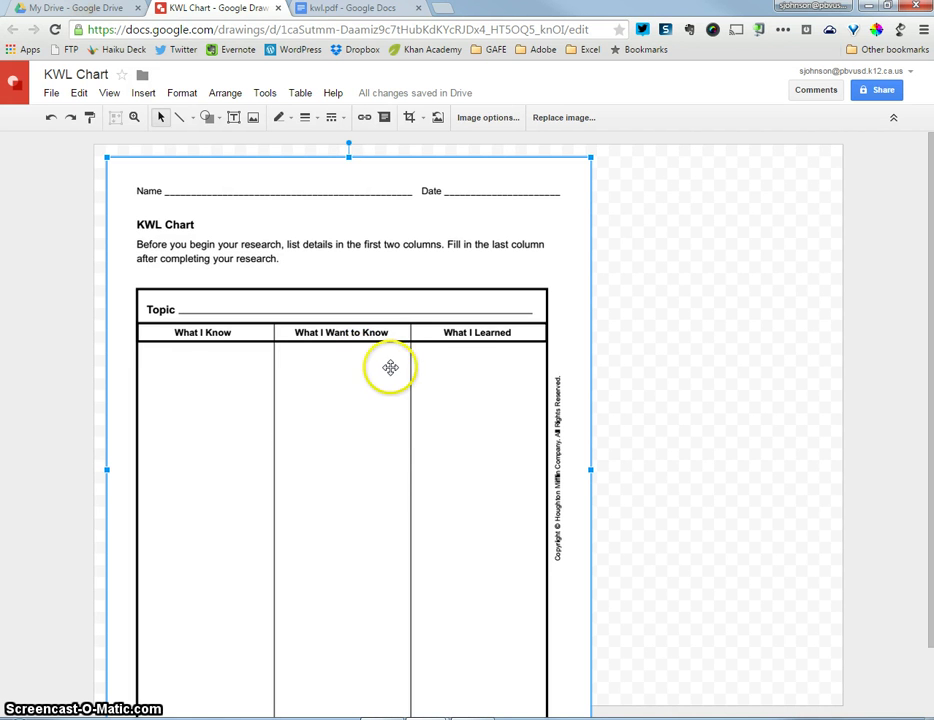
Scale the pasted chart image down proportionally so its lower edge fits within the canvas
{"action": "scroll", "coordinate": [900, 405], "scroll_direction": "down", "scroll_amount": 2}
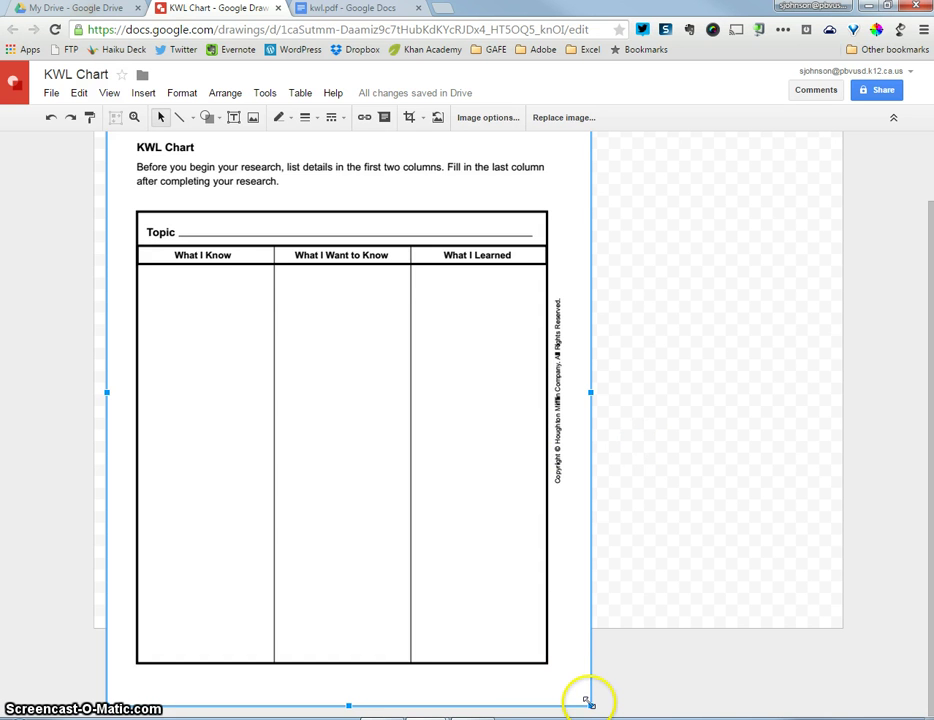
{"action": "left_click_drag", "start_coordinate": [590, 707], "coordinate": [531, 547]}
{"action": "left_click", "coordinate": [740, 598]}
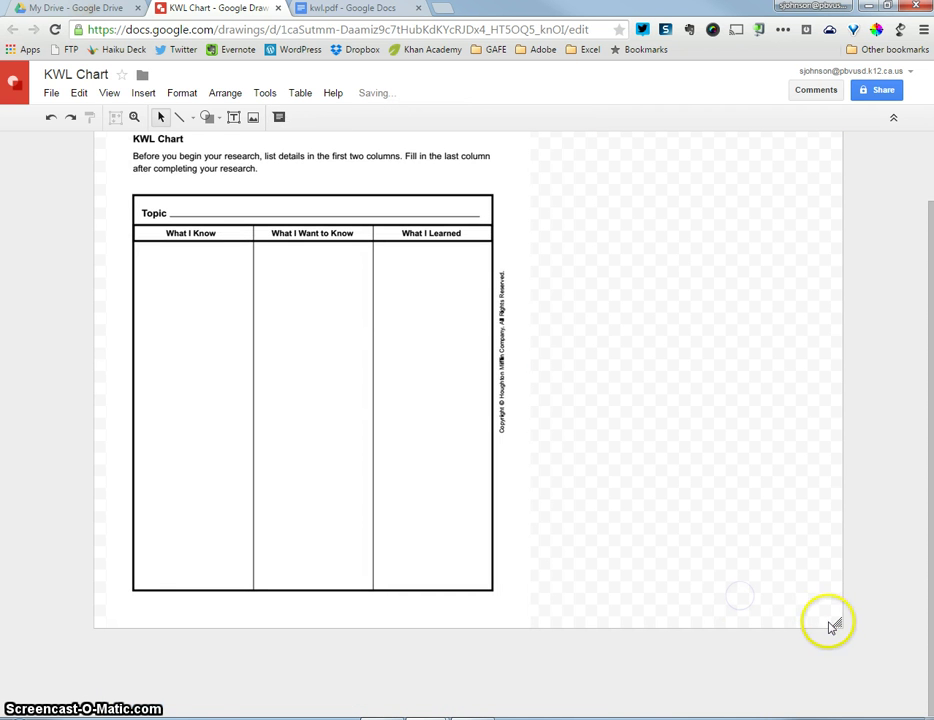
Narrow the drawing canvas to just wider than the chart image and centre the image on it
{"action": "left_click_drag", "start_coordinate": [830, 626], "coordinate": [616, 630]}
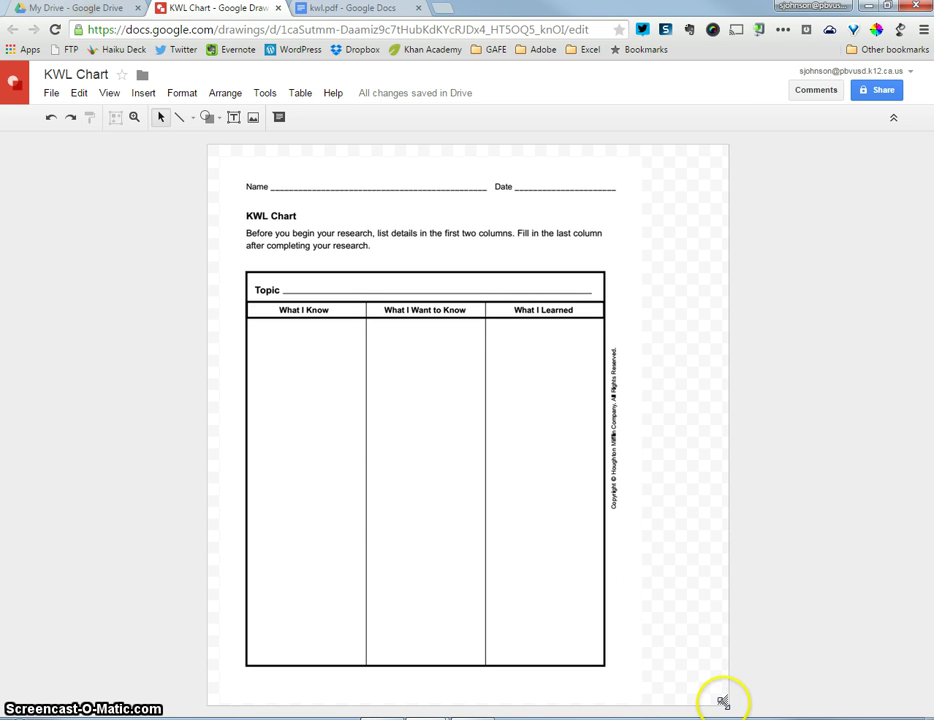
{"action": "left_click_drag", "start_coordinate": [710, 702], "coordinate": [642, 706]}
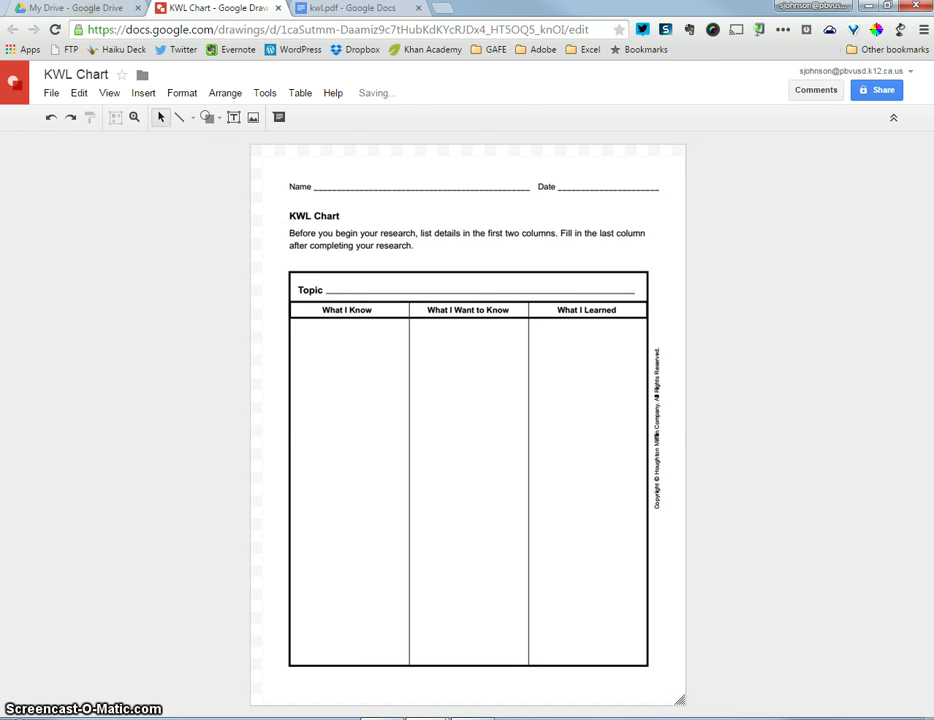
{"action": "mouse_move", "coordinate": [371, 381]}
{"action": "left_mouse_down"}
{"action": "mouse_move", "coordinate": [387, 391]}
{"action": "mouse_move", "coordinate": [381, 386]}
{"action": "left_mouse_up"}
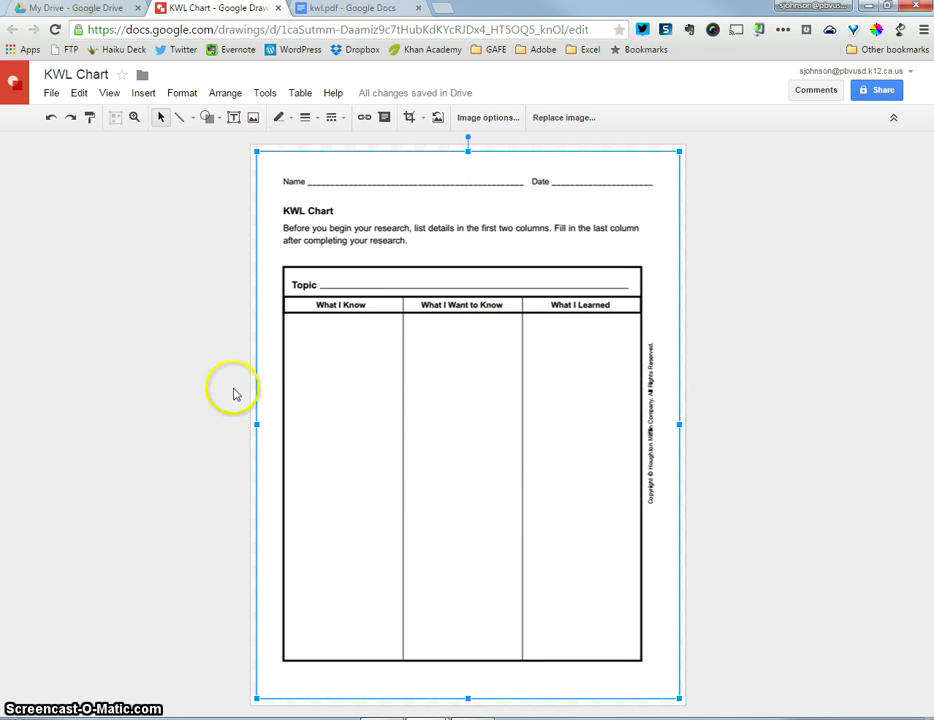
Add a text box in the upper half of the What I Know column and enter "What I"
{"action": "left_click", "coordinate": [234, 118]}
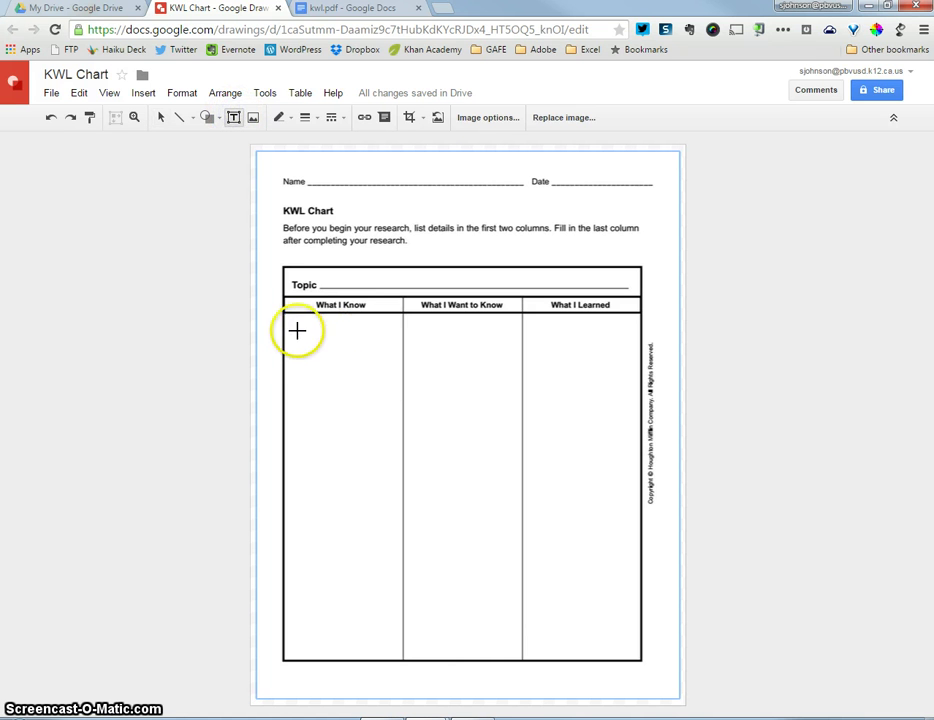
{"action": "left_click_drag", "start_coordinate": [293, 321], "coordinate": [394, 499]}
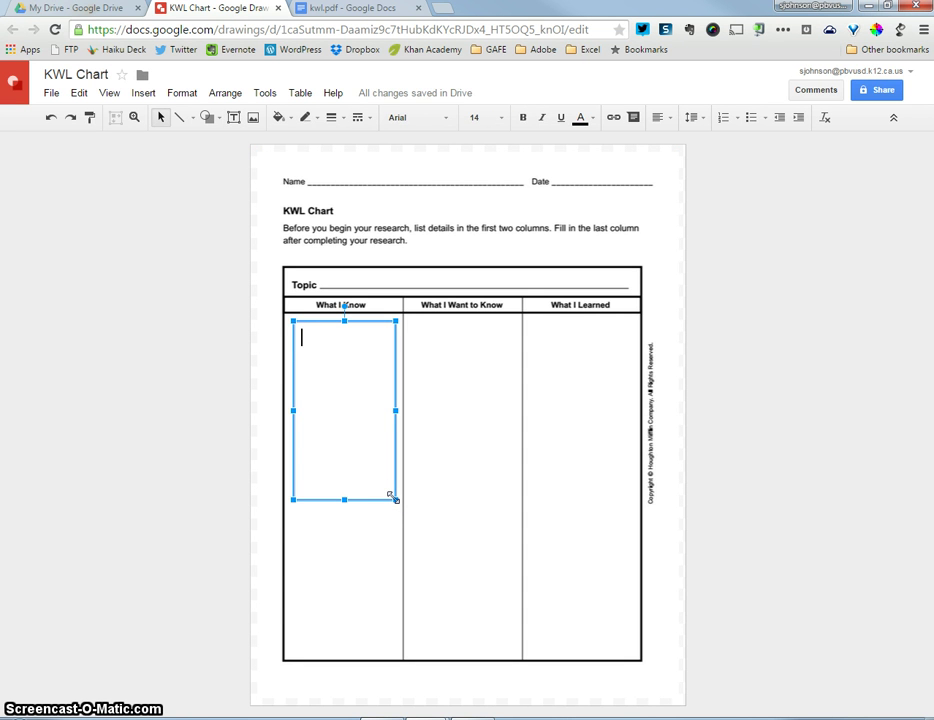
{"action": "type", "text": "What I"}
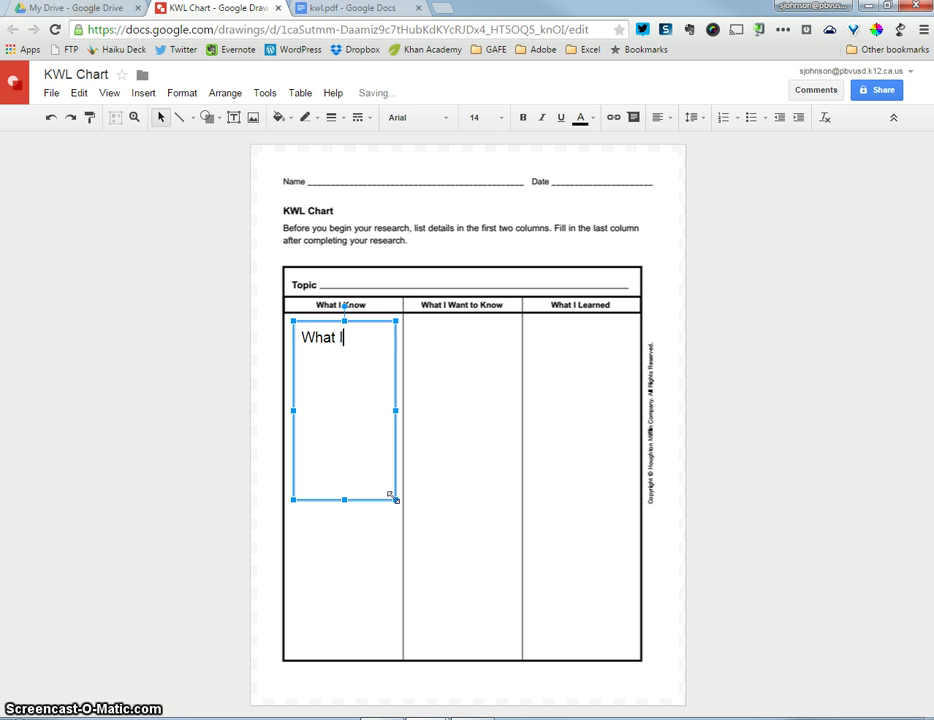